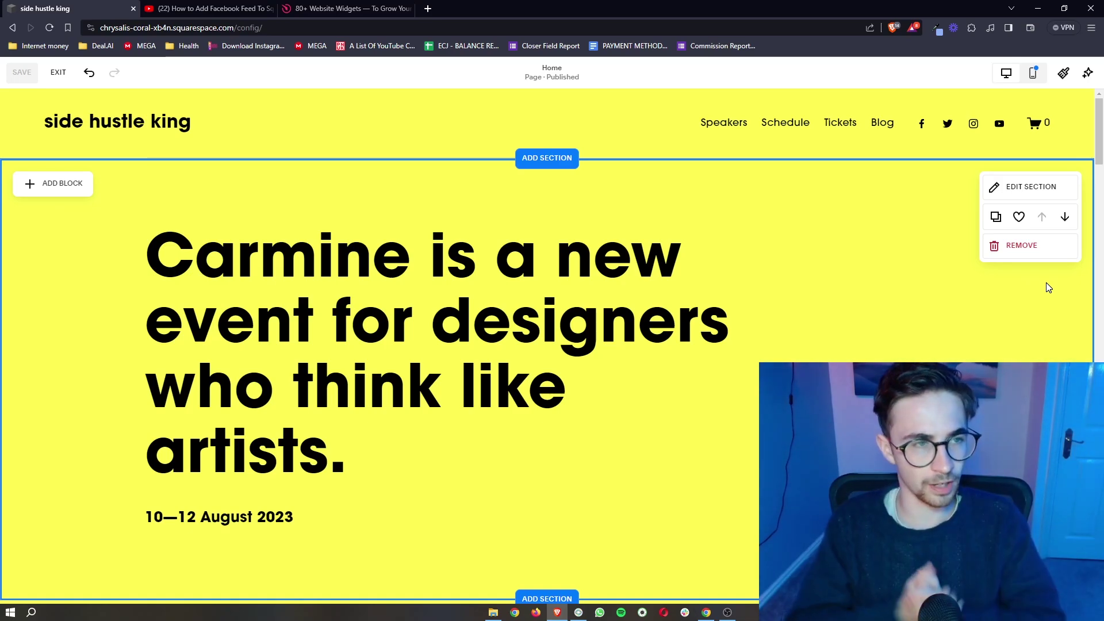
scroll(1046, 288, "down", 2)
scroll(1047, 288, "down", 3)
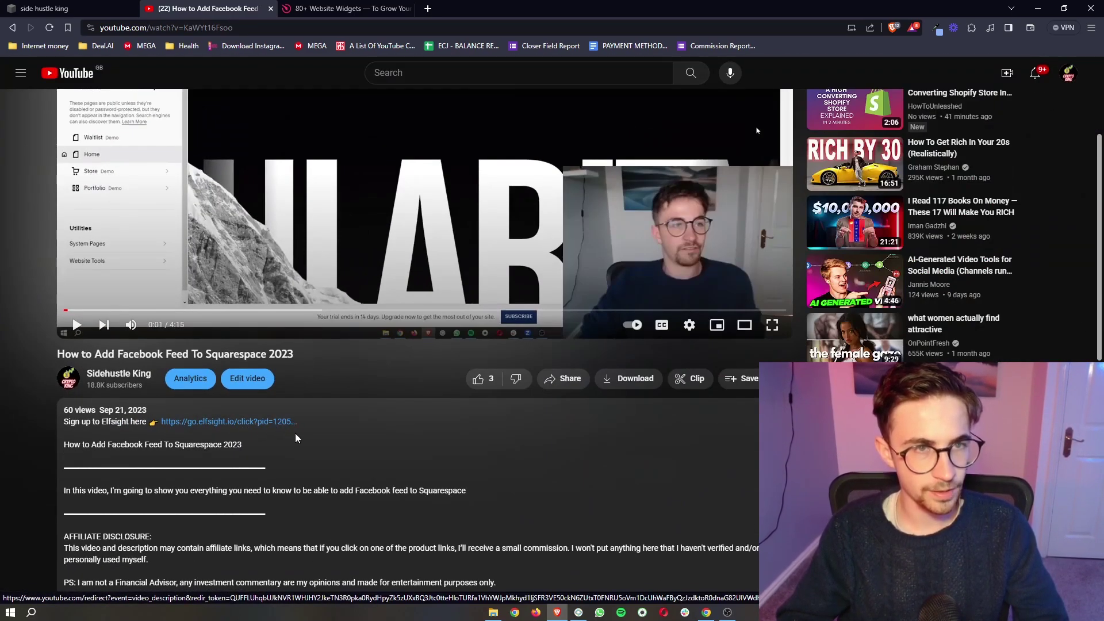
left_click(386, 7)
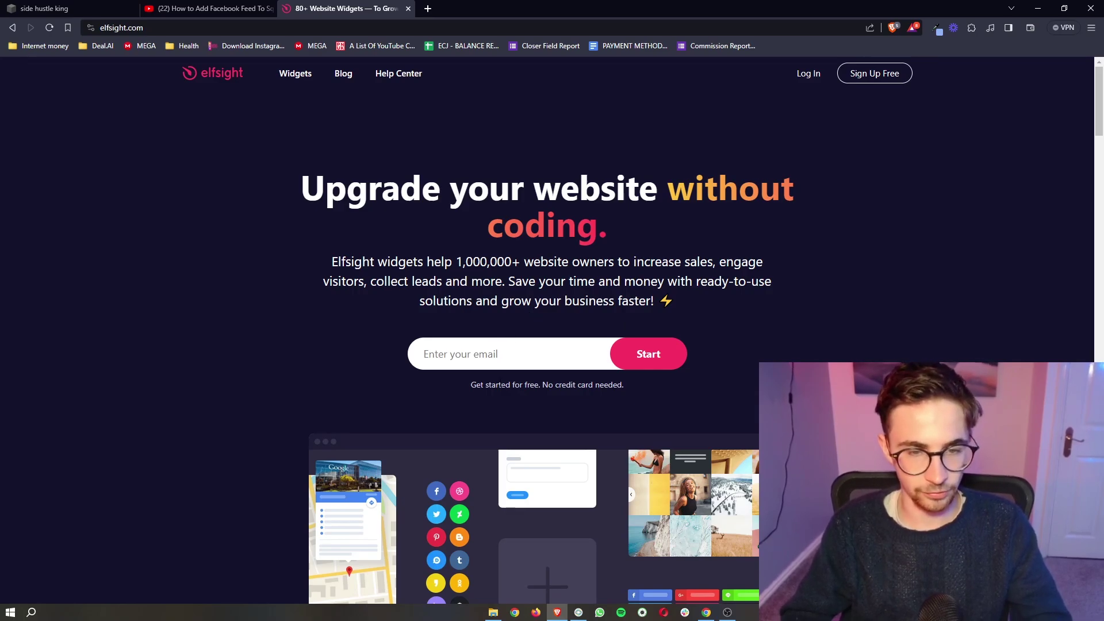
left_click_drag(483, 386, 650, 385)
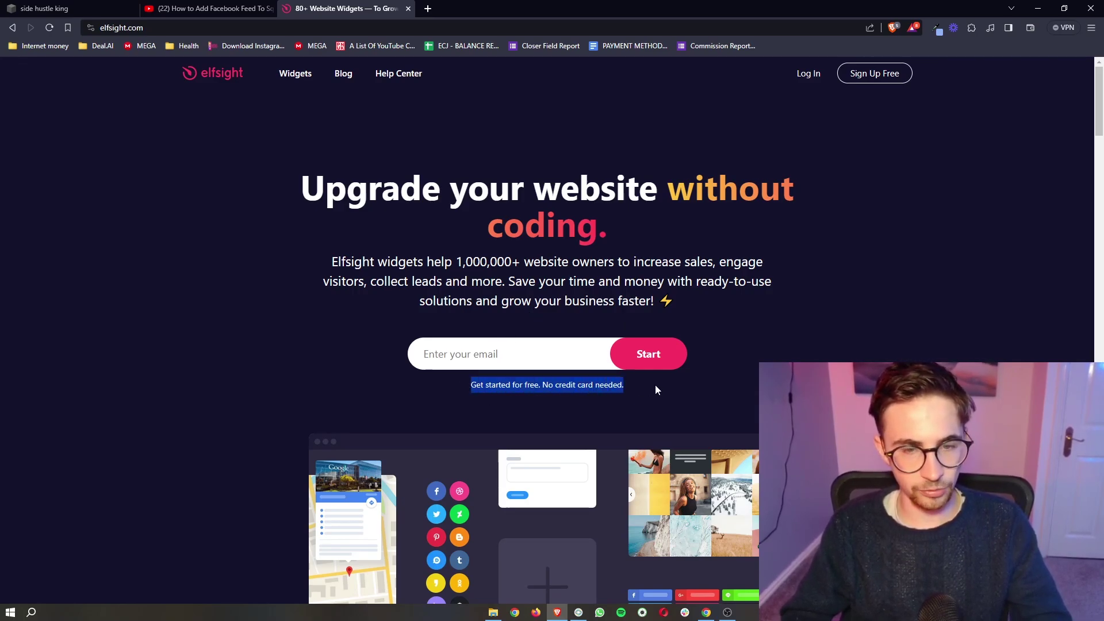
left_click(658, 395)
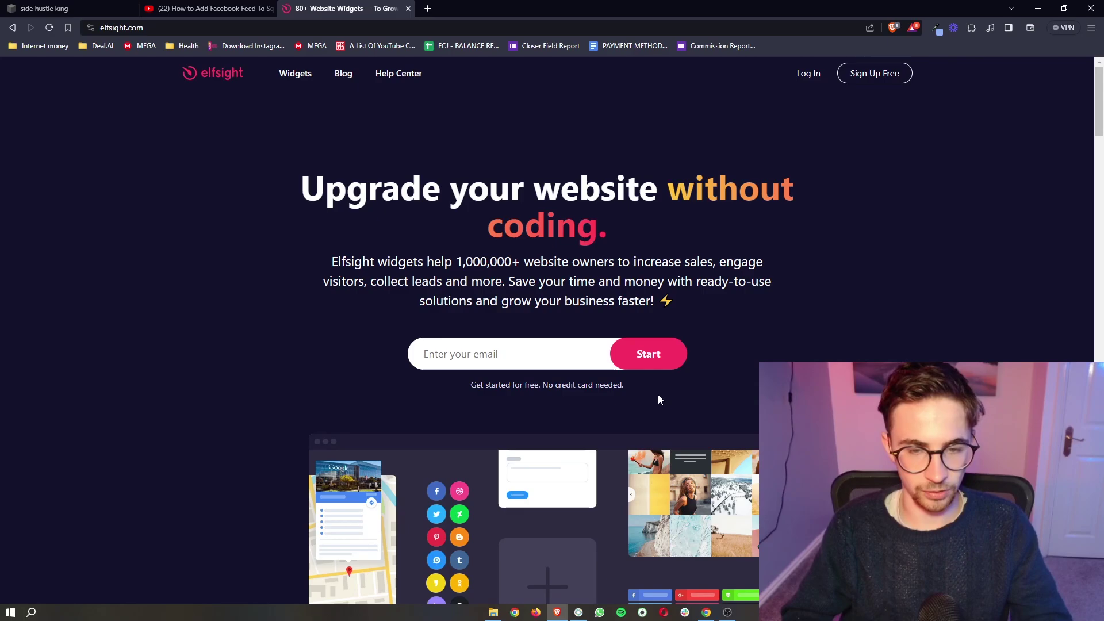
left_click(501, 362)
scroll(502, 361, "up", 5, "ctrl")
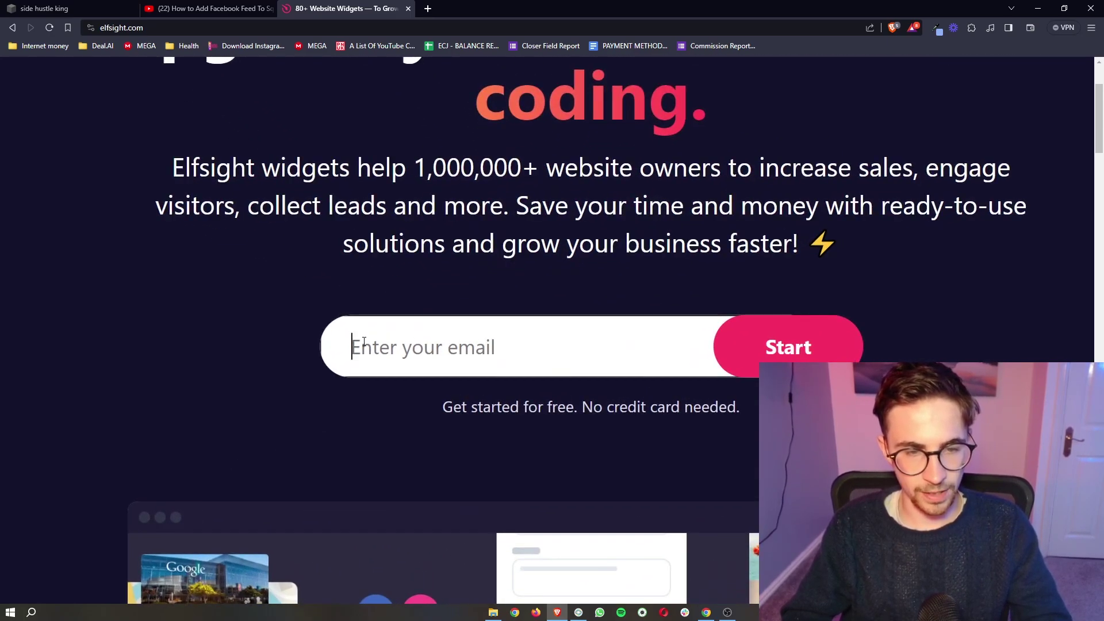
scroll(641, 373, "down", 5, "ctrl")
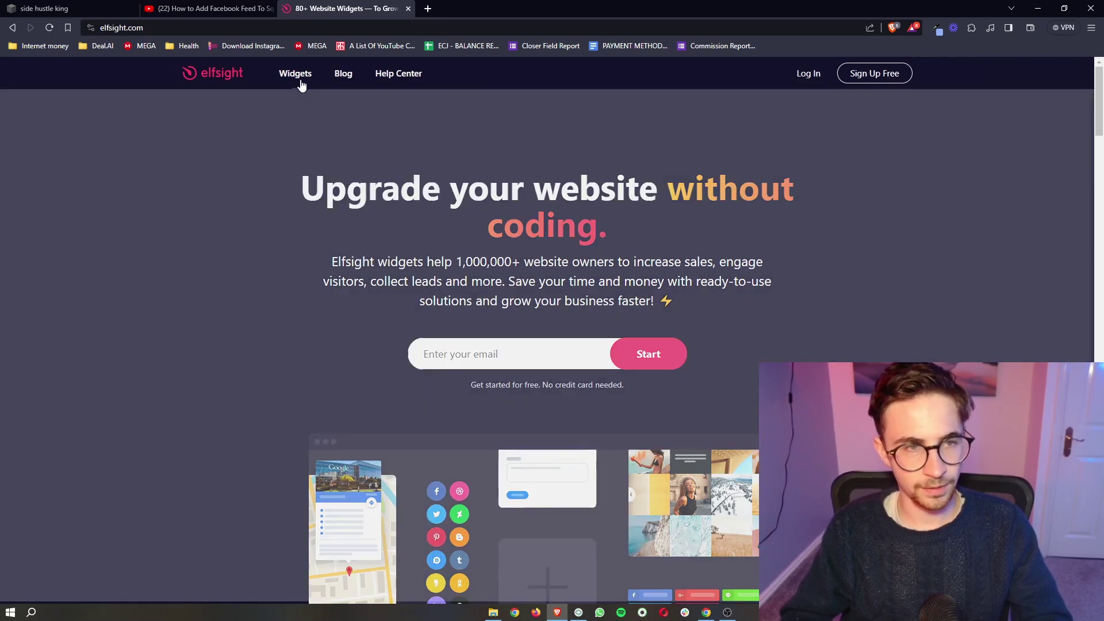
Browse the widget catalogue and search it for 'podcast'
left_click(295, 74)
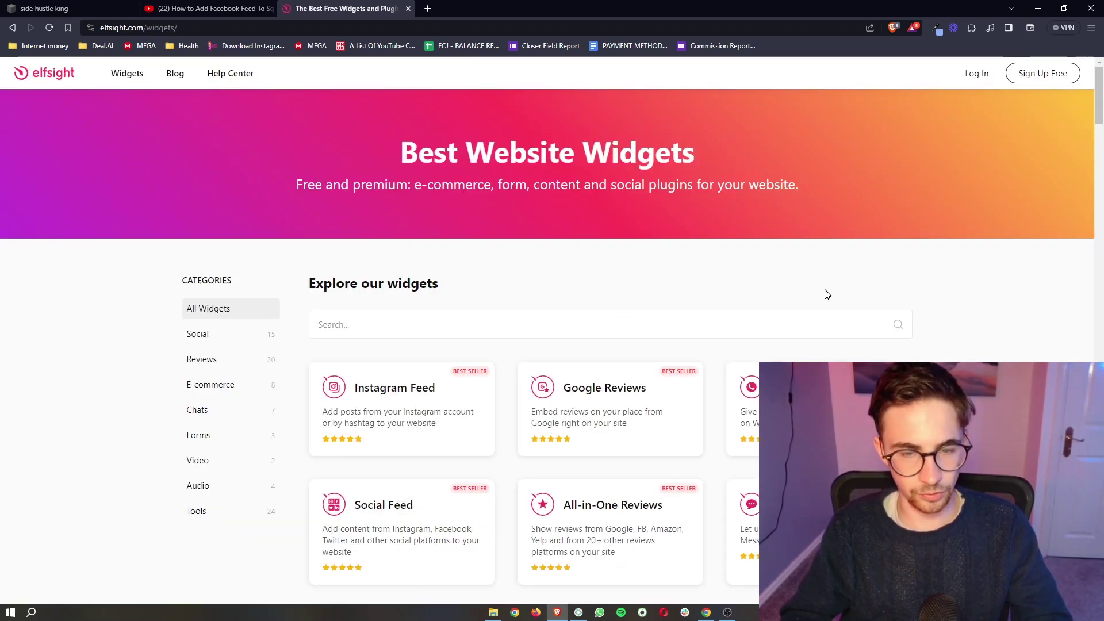
scroll(553, 346, "down", 1)
scroll(552, 345, "down", 4)
scroll(552, 345, "down", 4)
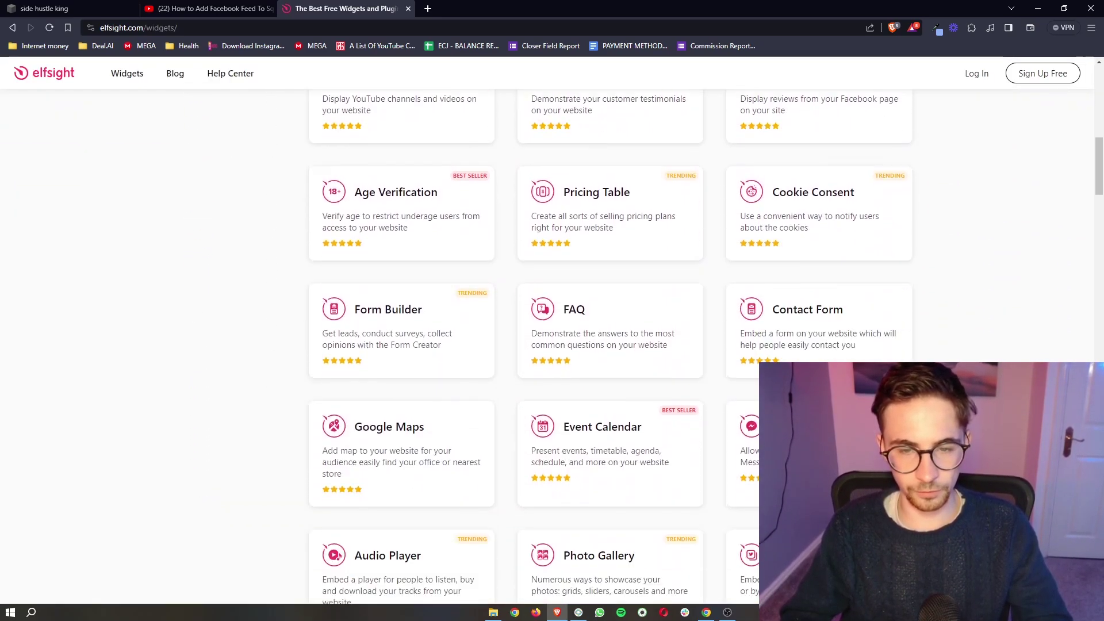
scroll(552, 345, "down", 4)
scroll(552, 345, "down", 2)
scroll(553, 345, "down", 3)
scroll(553, 345, "down", 3)
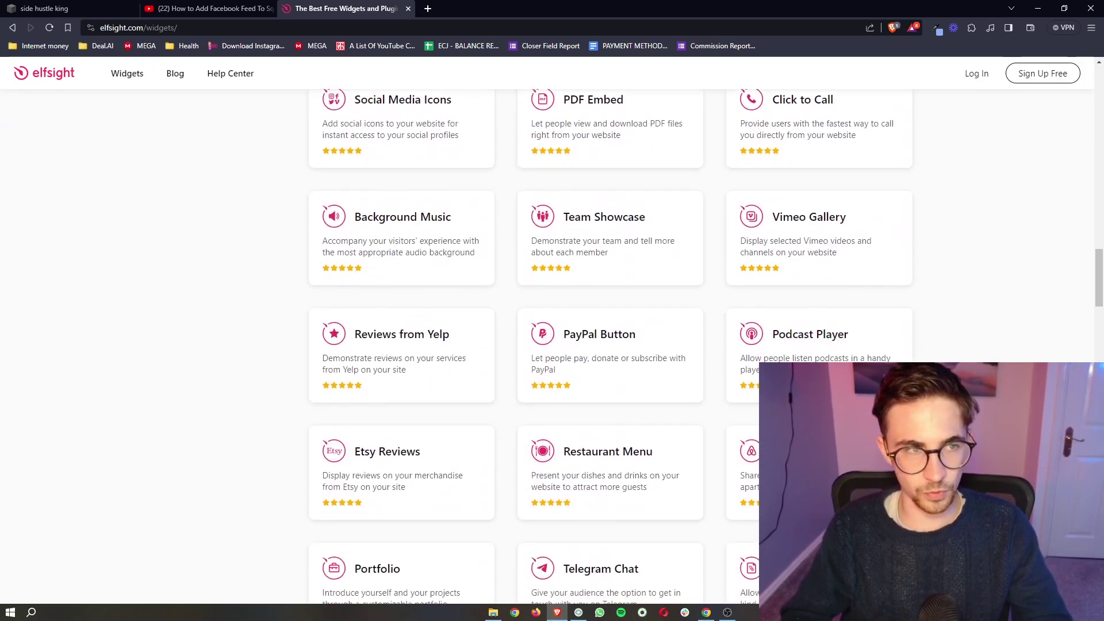
scroll(552, 345, "down", 3)
scroll(552, 345, "down", 3)
scroll(552, 346, "down", 3)
scroll(553, 345, "down", 1)
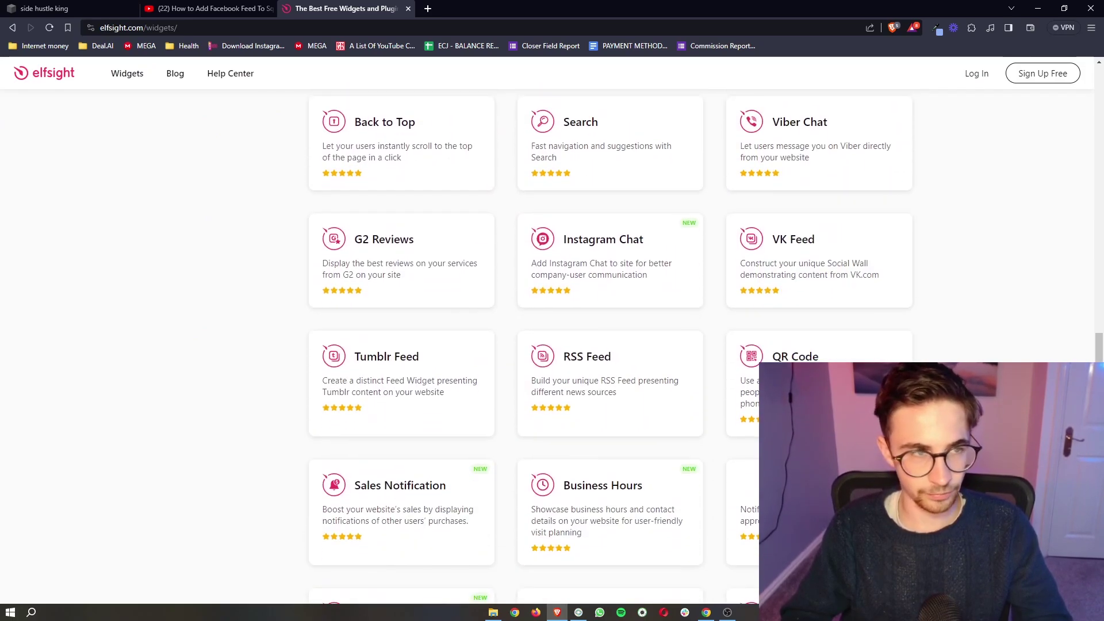
scroll(552, 346, "down", 1)
scroll(552, 345, "up", 1)
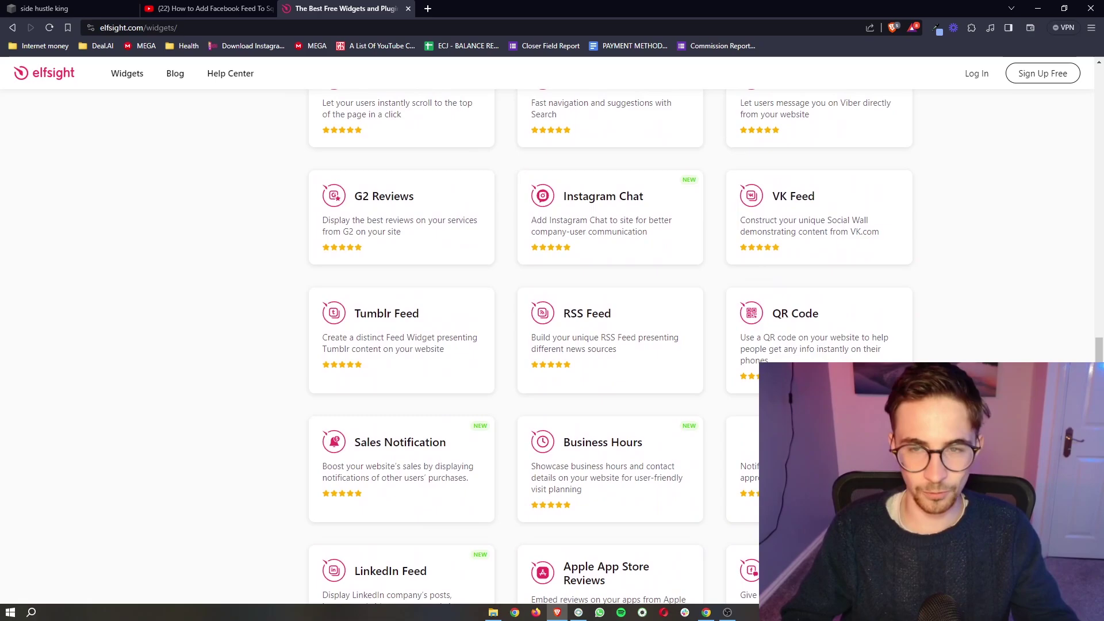
scroll(552, 345, "up", 2)
scroll(552, 345, "up", 1)
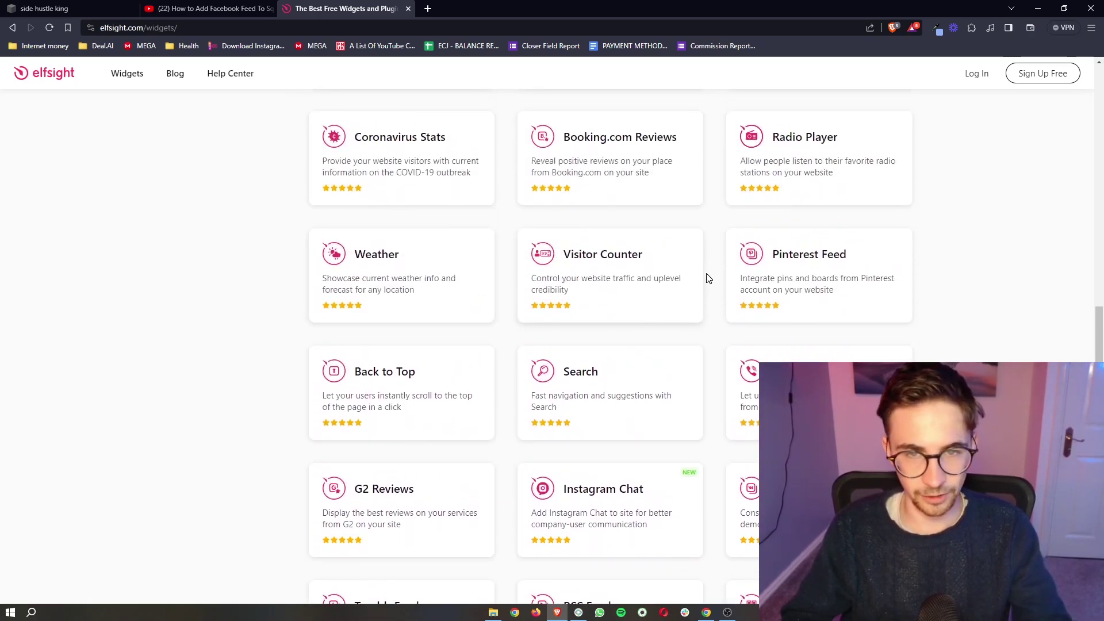
scroll(705, 277, "up", 3)
scroll(756, 250, "up", 5)
scroll(788, 279, "up", 5)
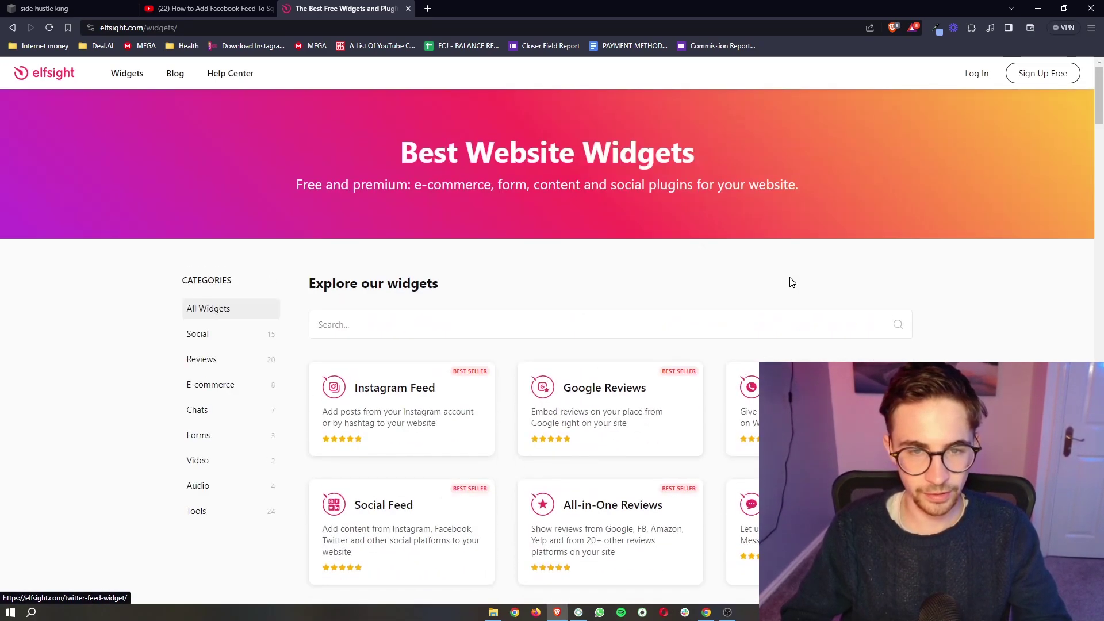
left_click(779, 318)
type("pod")
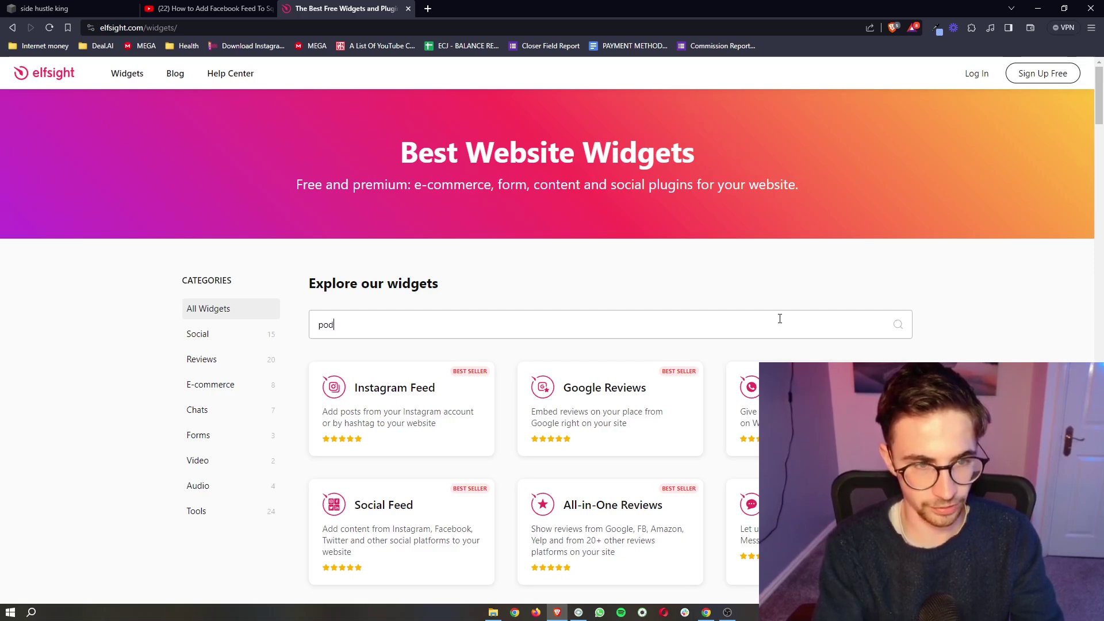
type("cas")
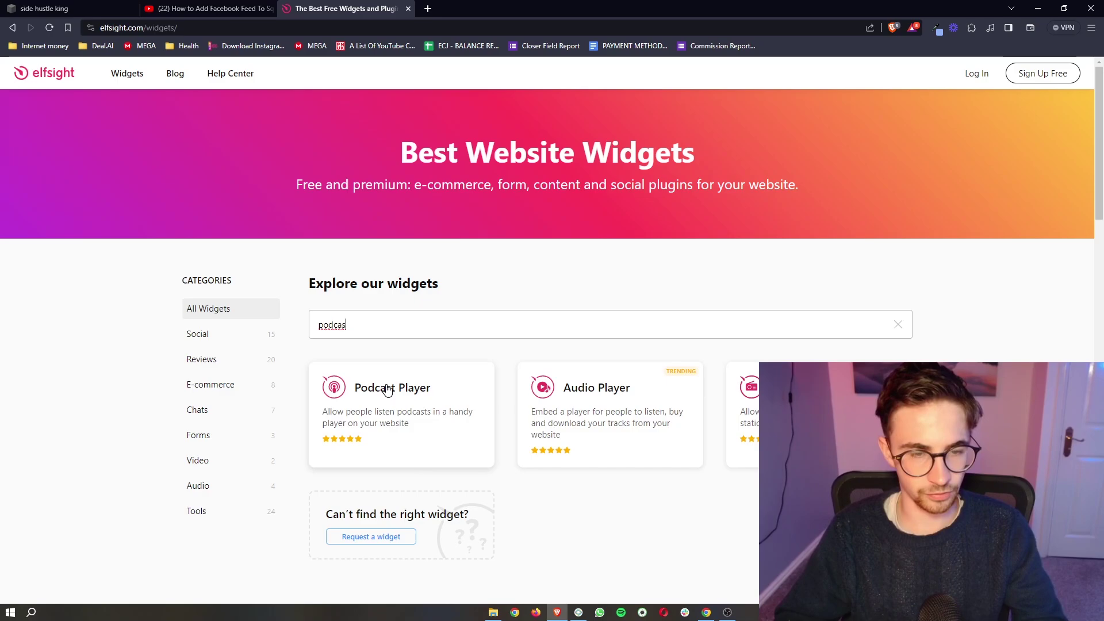
Preview the Business Coaching, Music Reviews and Physical & Mental Health templates, then choose Stand-up Show
left_click(399, 398)
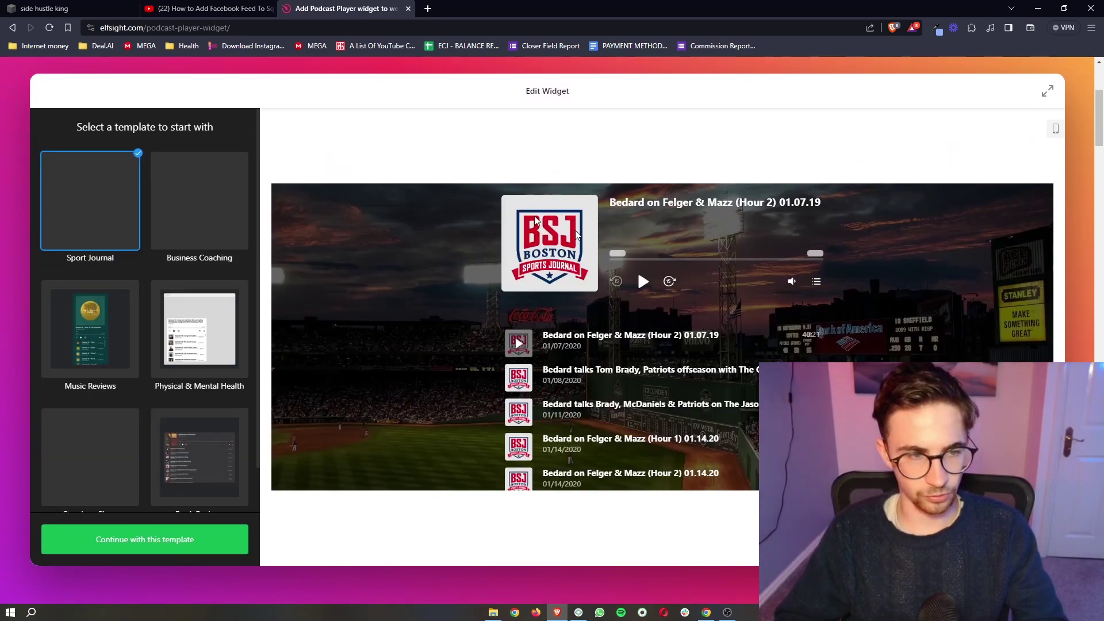
left_click(216, 216)
left_click(136, 343)
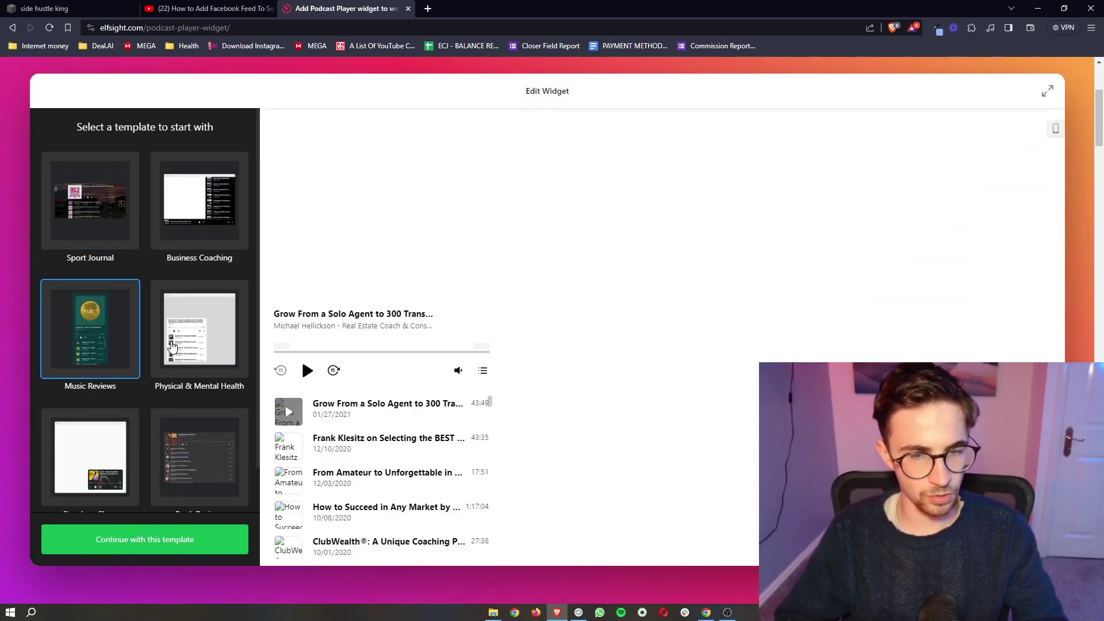
left_click(170, 345)
left_click(120, 419)
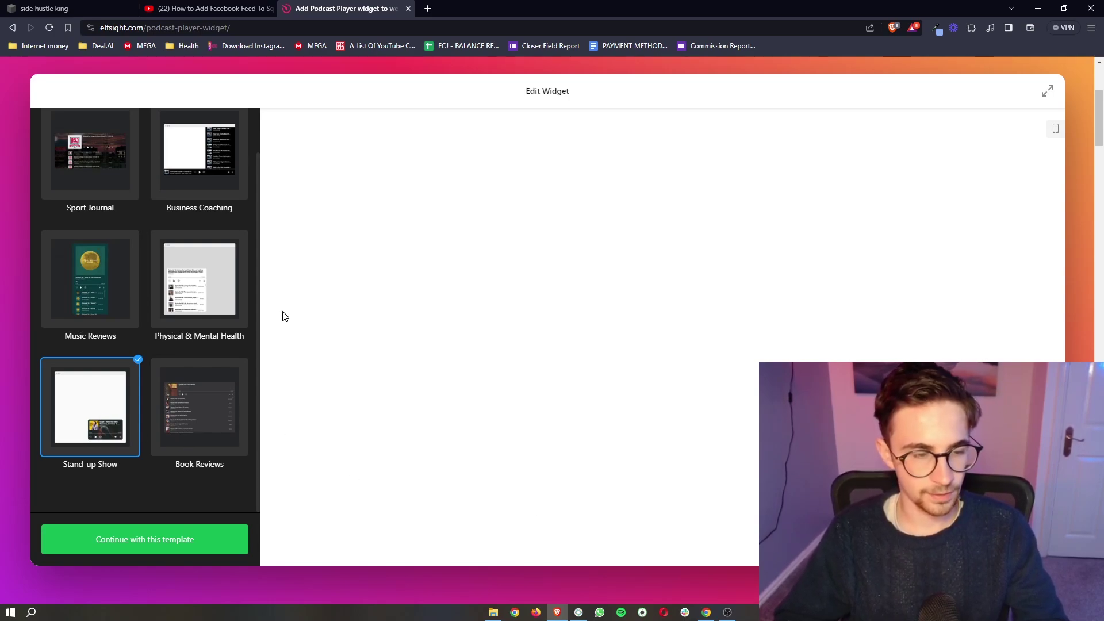
scroll(163, 342, "up", 2)
scroll(162, 340, "down", 2)
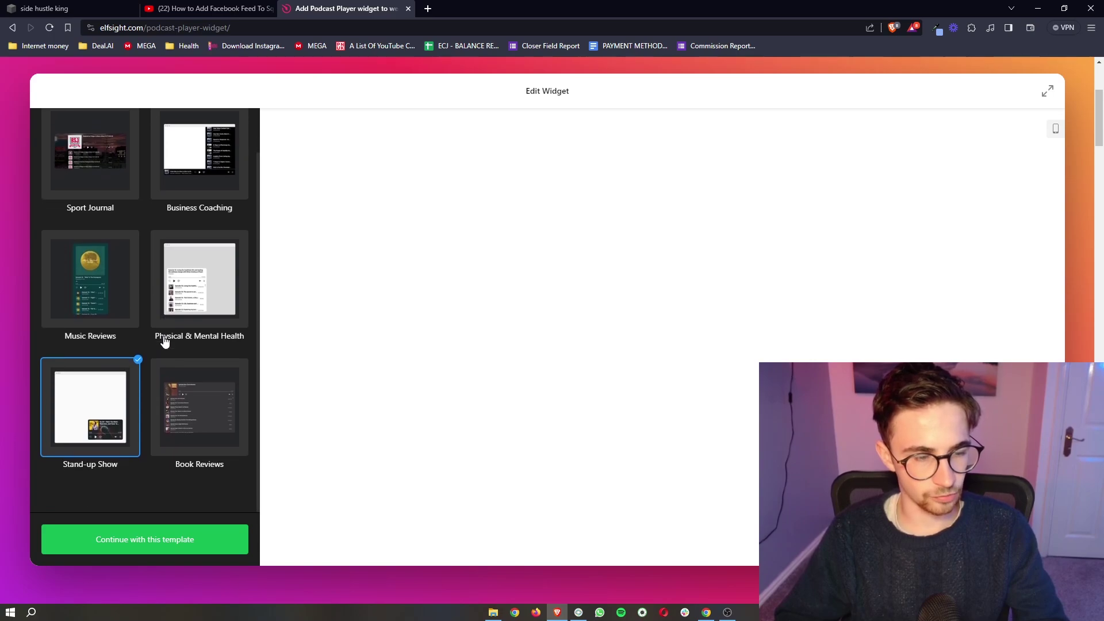
Continue with the Stand-up Show template and keep its default feed link URL
left_click(156, 544)
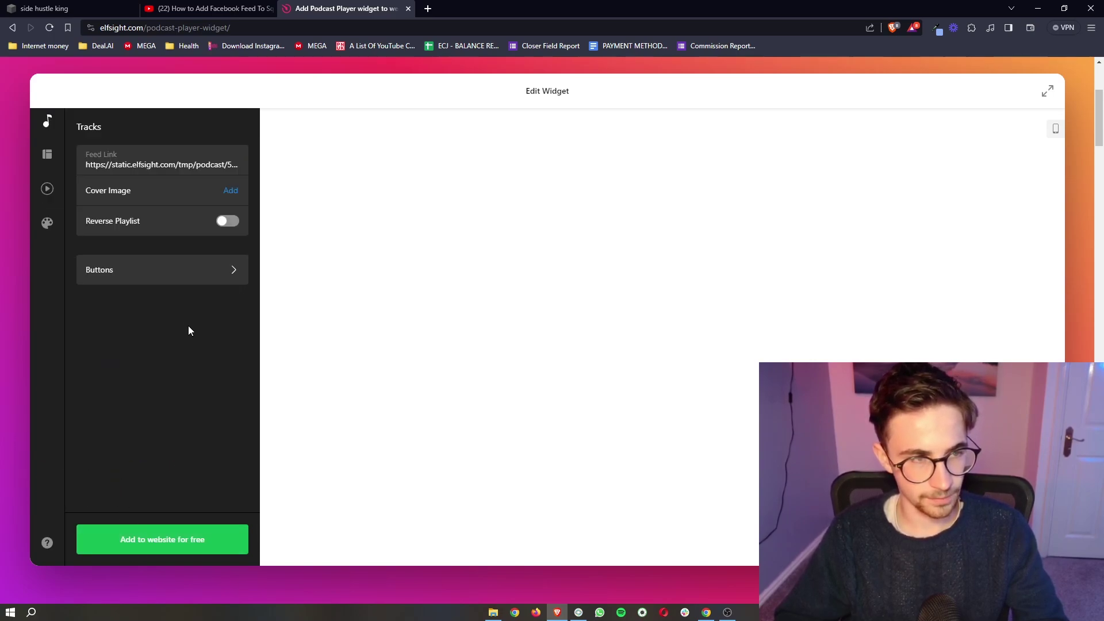
triple_click(118, 165)
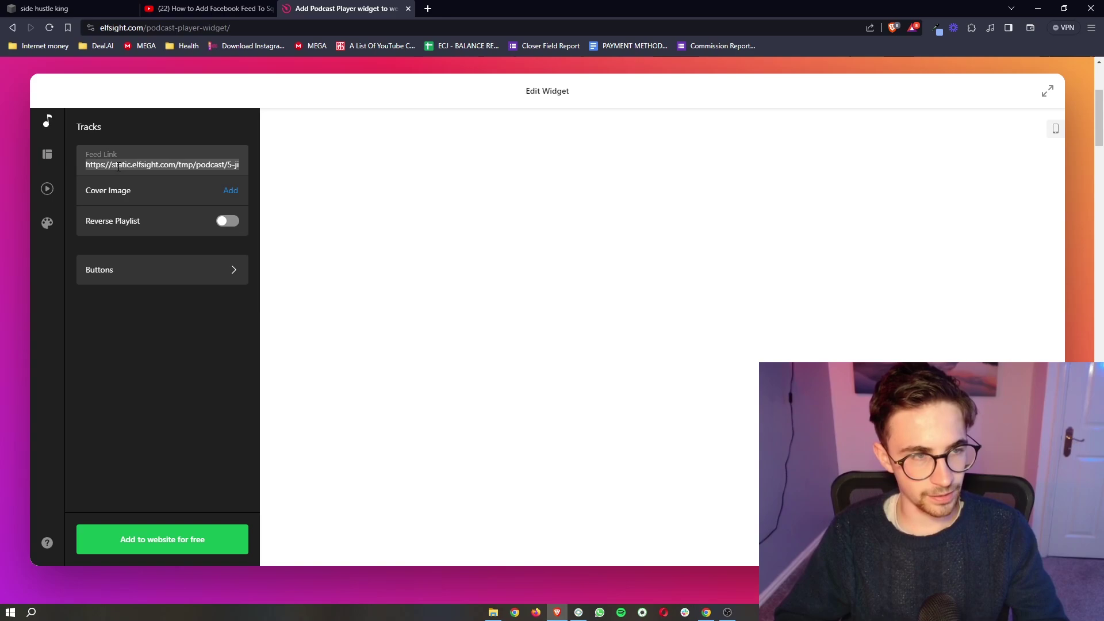
left_click(139, 165)
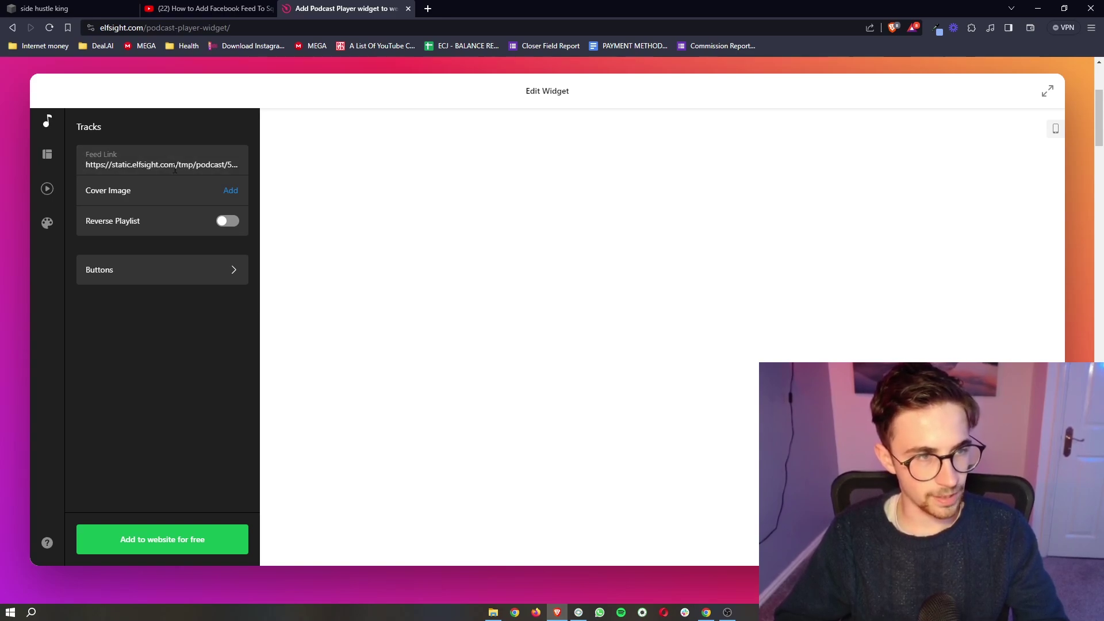
left_click(254, 274)
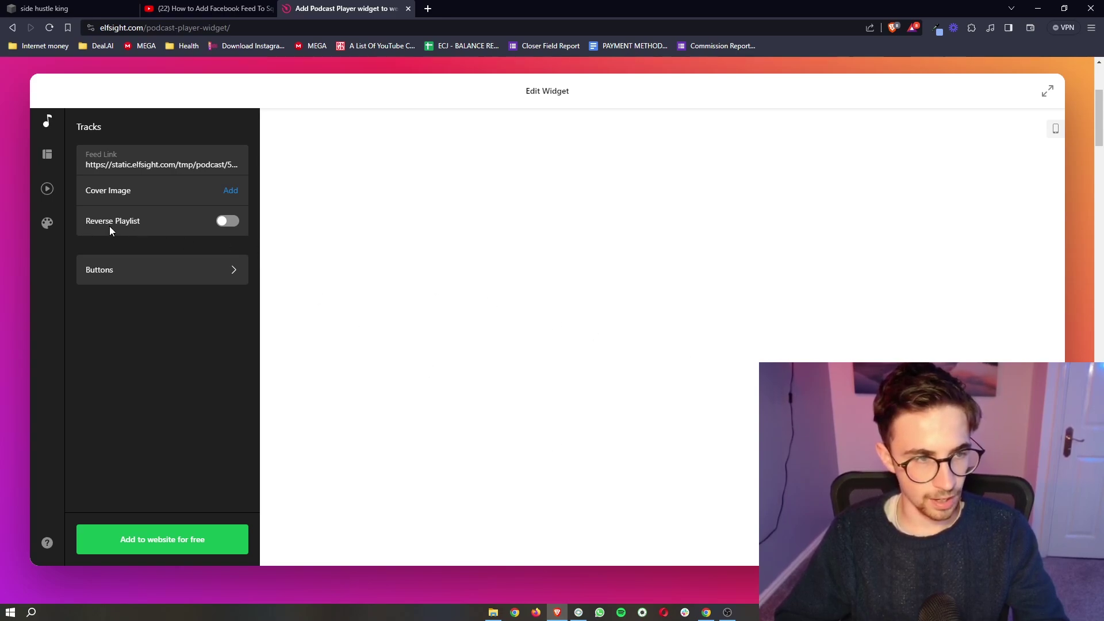
Review the Style settings and return to the Tracks settings
left_click(48, 223)
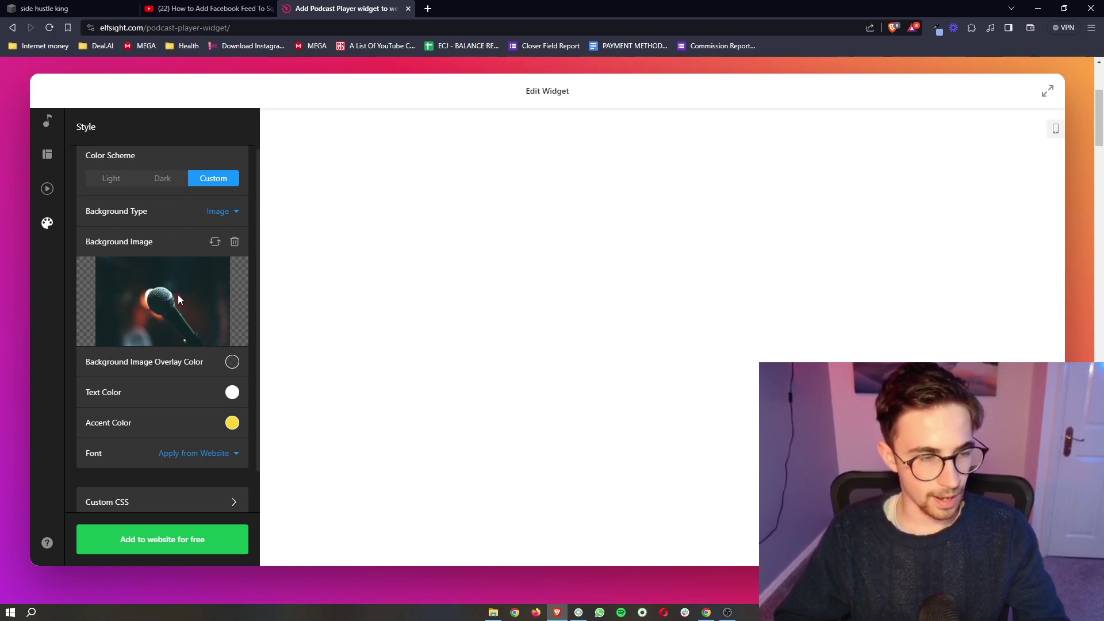
scroll(178, 300, "down", 1)
scroll(184, 354, "down", 3)
scroll(184, 355, "up", 2)
scroll(183, 355, "up", 2)
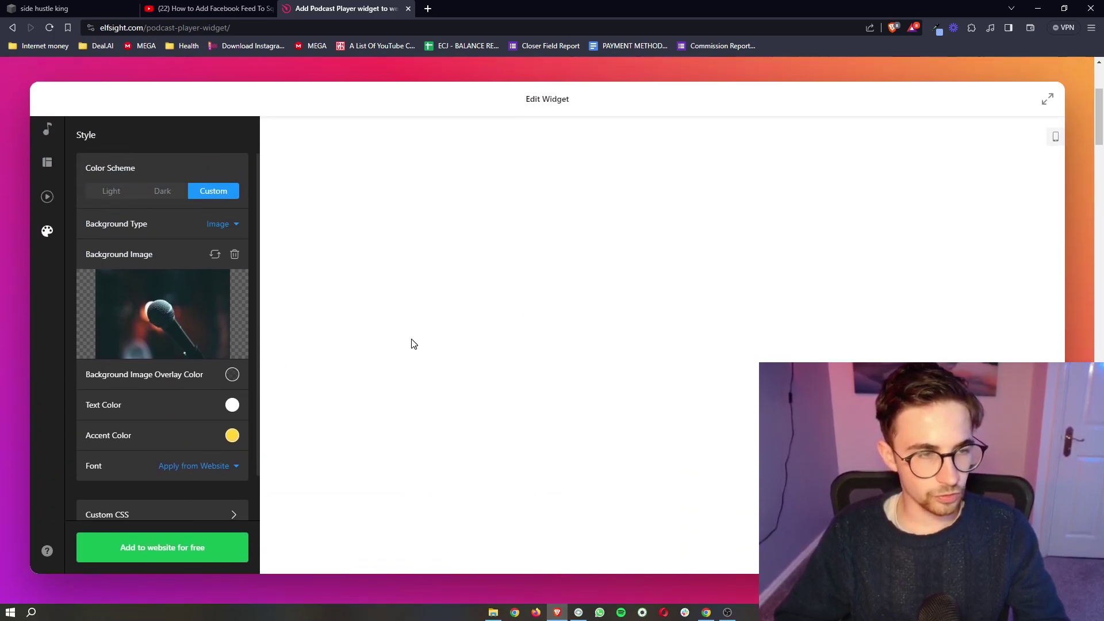
scroll(411, 344, "up", 1)
left_click(46, 165)
scroll(451, 372, "down", 1)
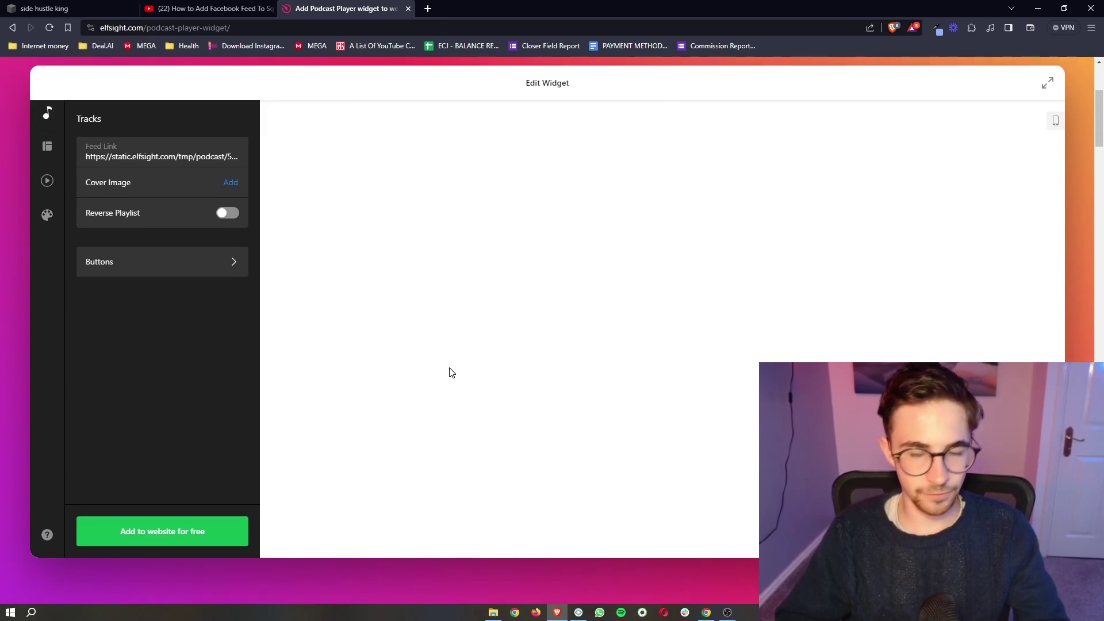
Publish the podcast player and choose the Free plan on the pricing page
left_click(156, 536)
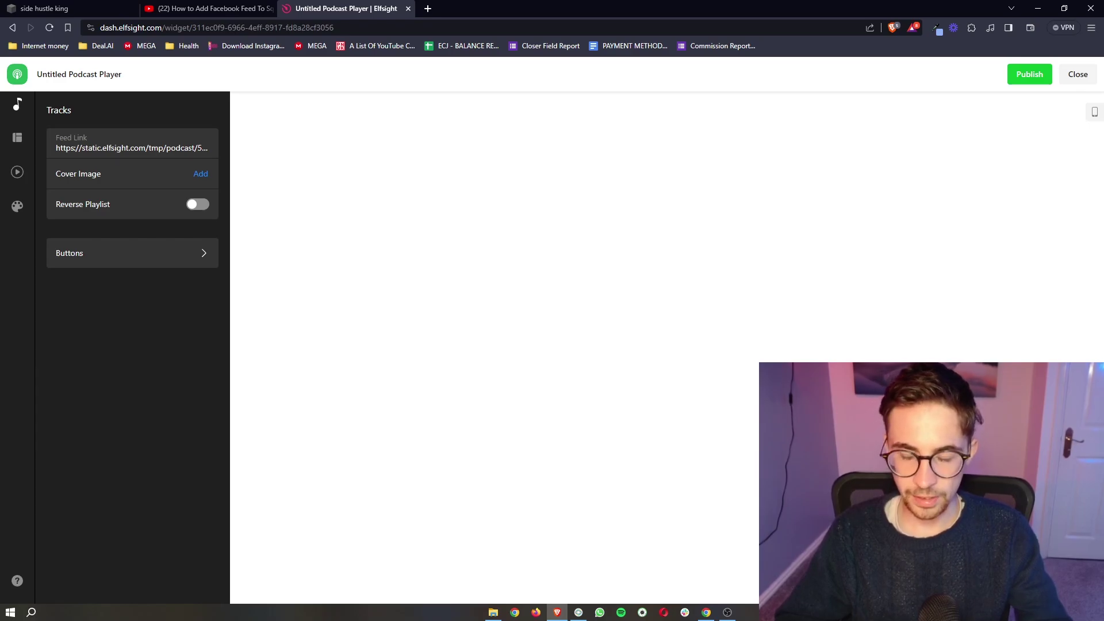
left_click(1025, 79)
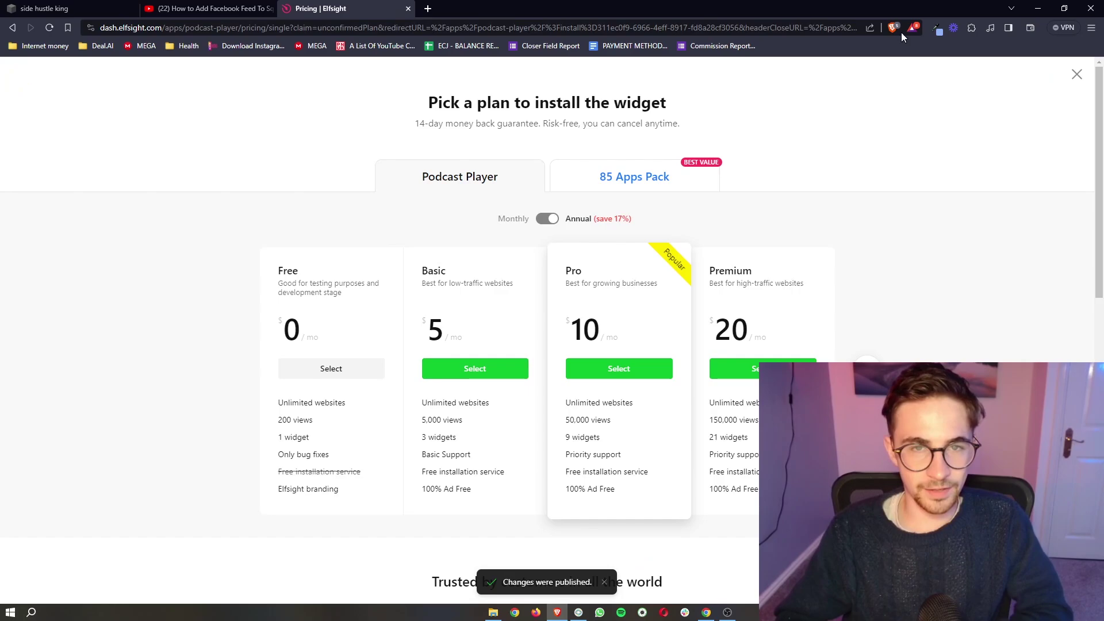
scroll(752, 112, "down", 1)
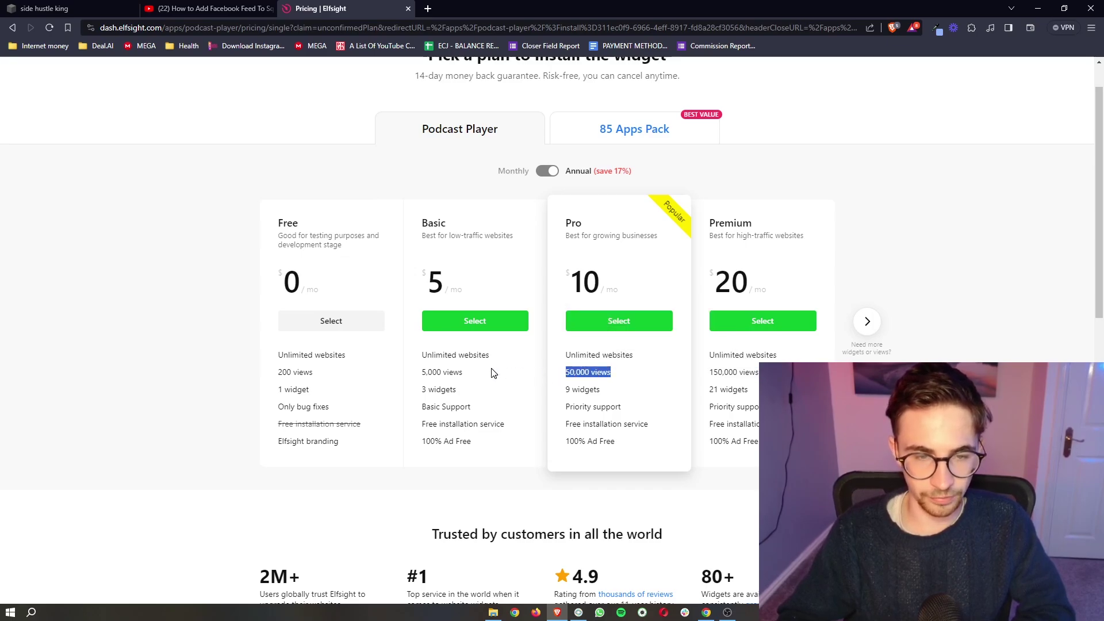
left_click_drag(492, 373, 419, 372)
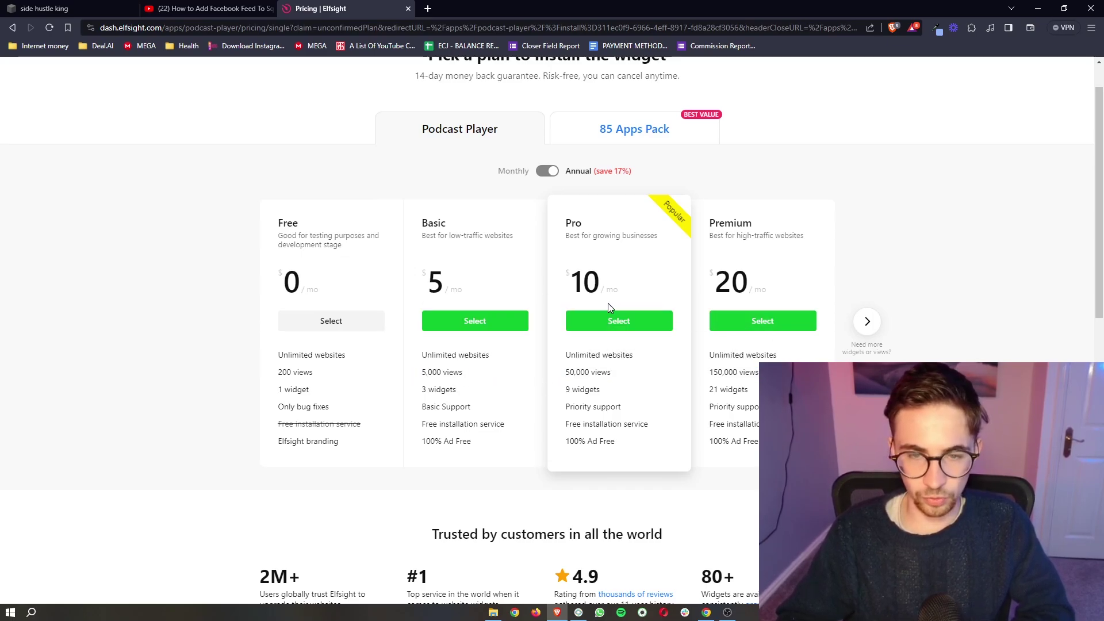
left_click(342, 318)
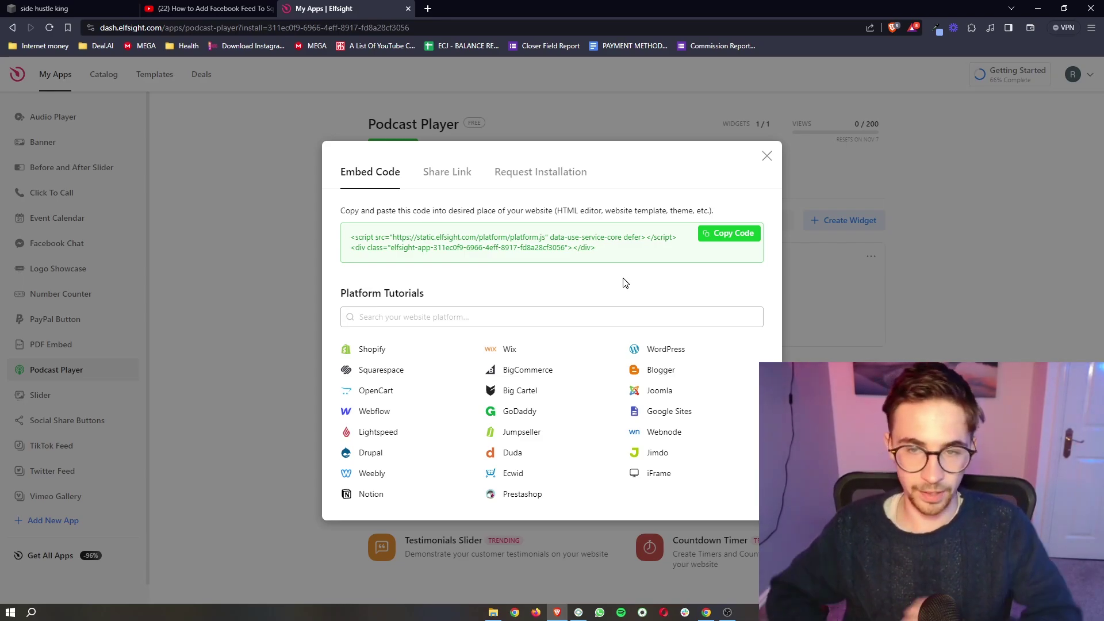
Copy the podcast player's embed code from the Embed Code dialog
left_click(728, 233)
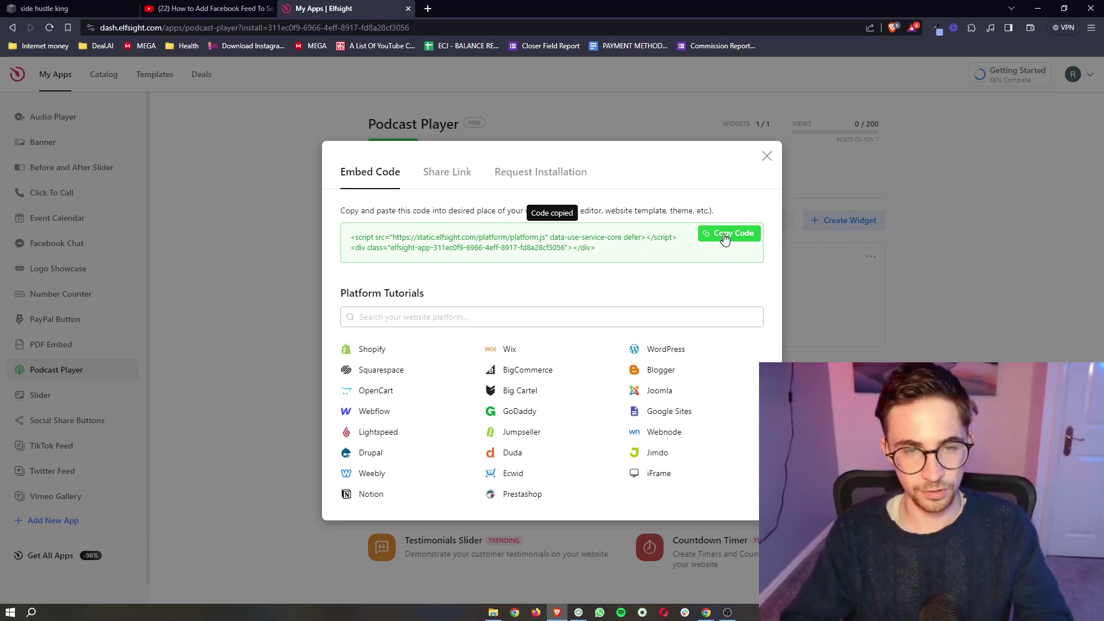
In the side hustle king editor, insert a Code block and move it to the portrait section's right column
left_click(99, 10)
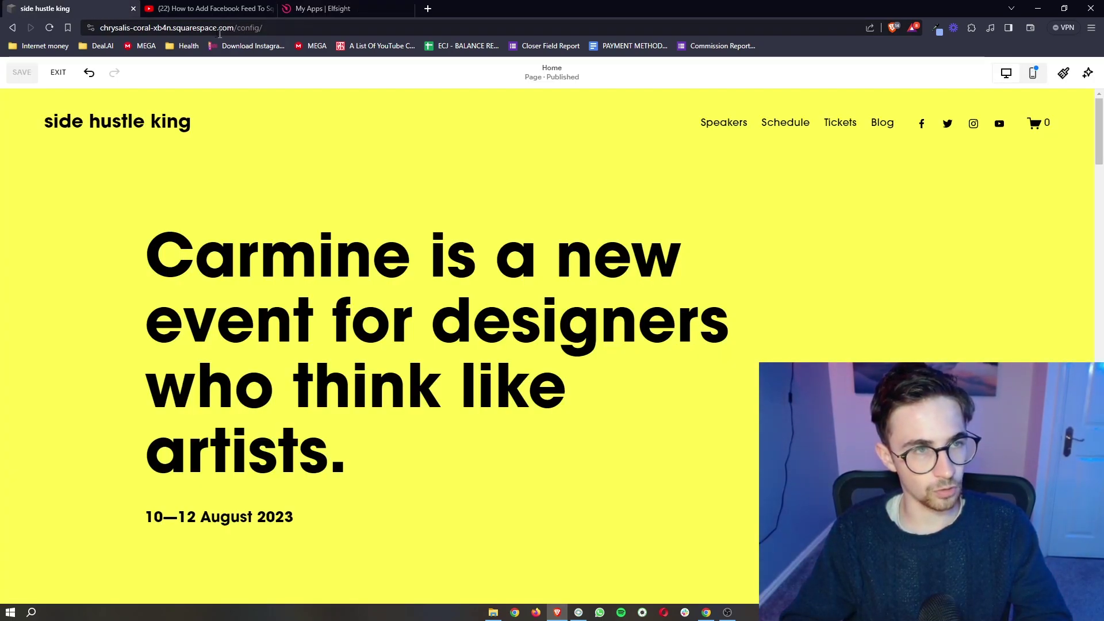
scroll(380, 269, "down", 1)
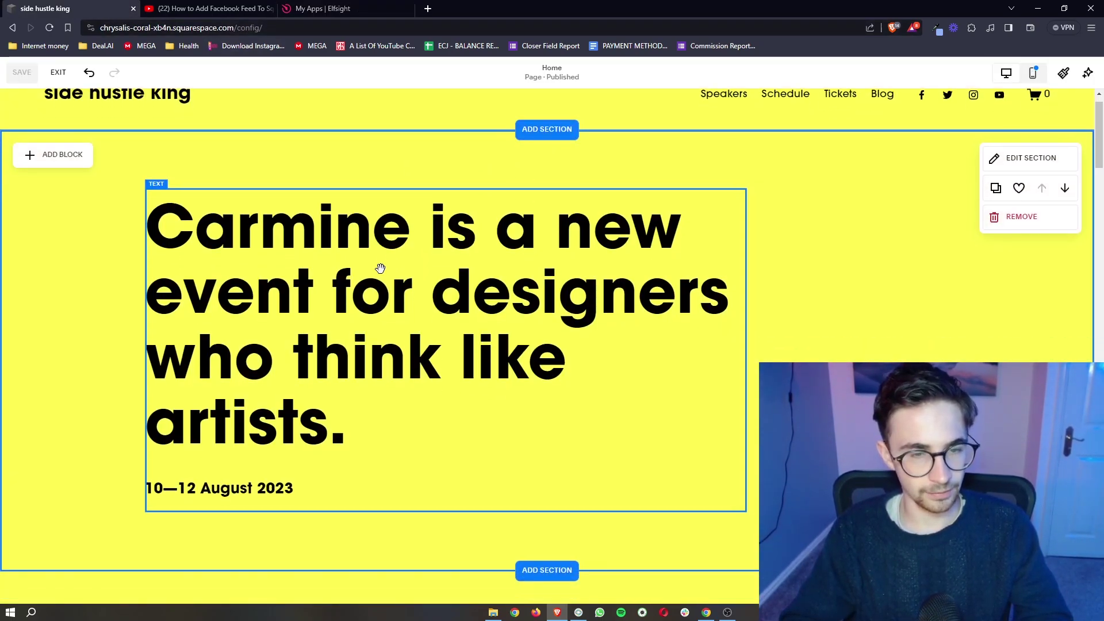
scroll(381, 268, "up", 1)
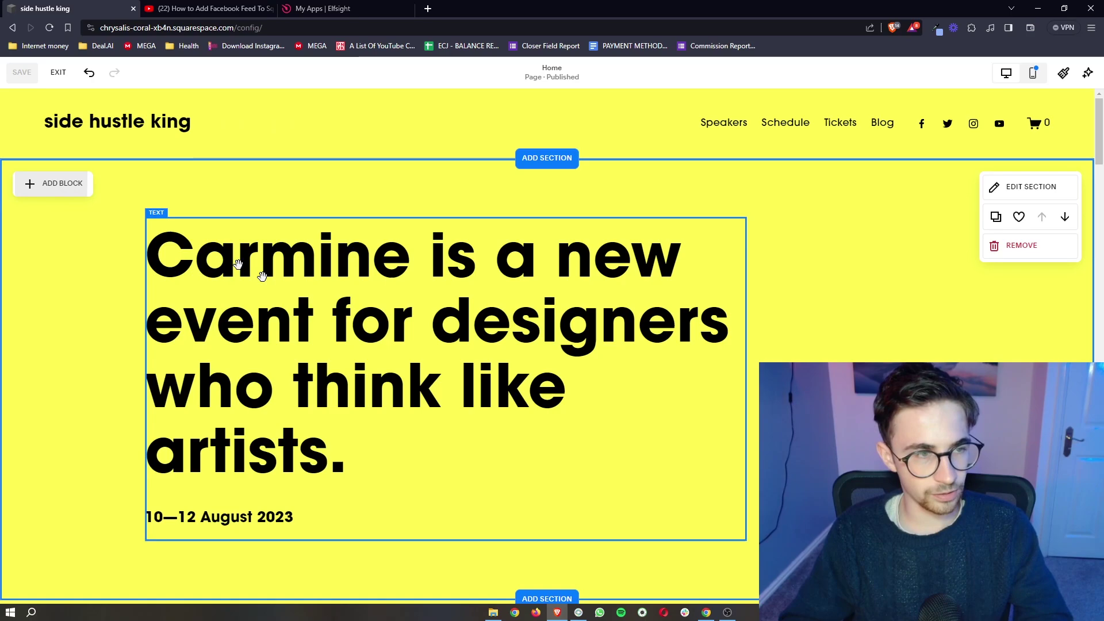
scroll(259, 272, "down", 4)
scroll(330, 308, "down", 2)
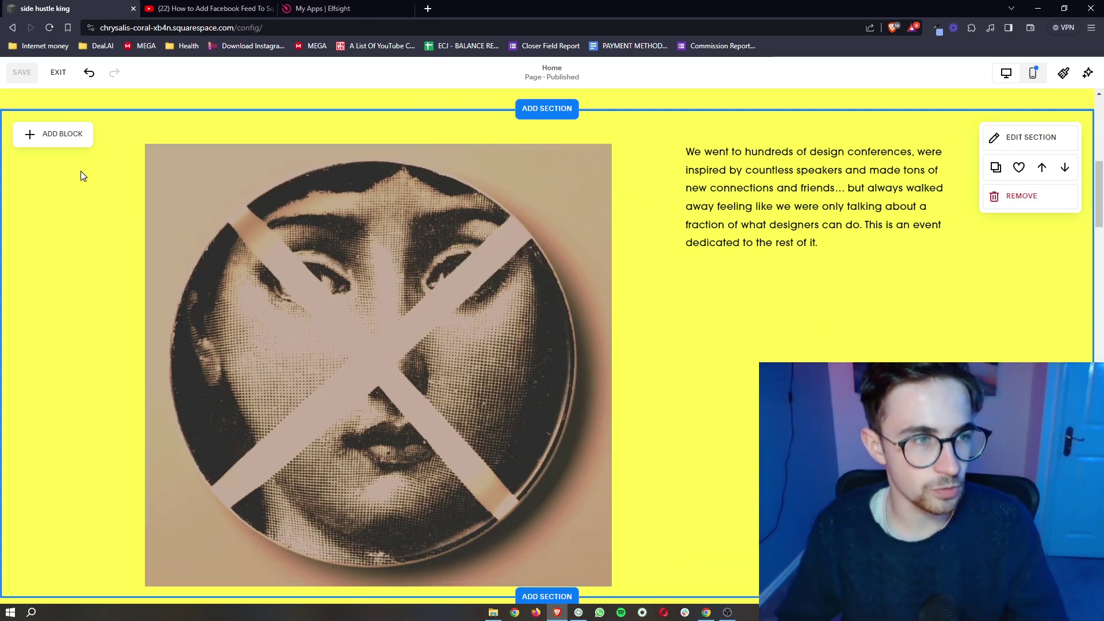
left_click(59, 144)
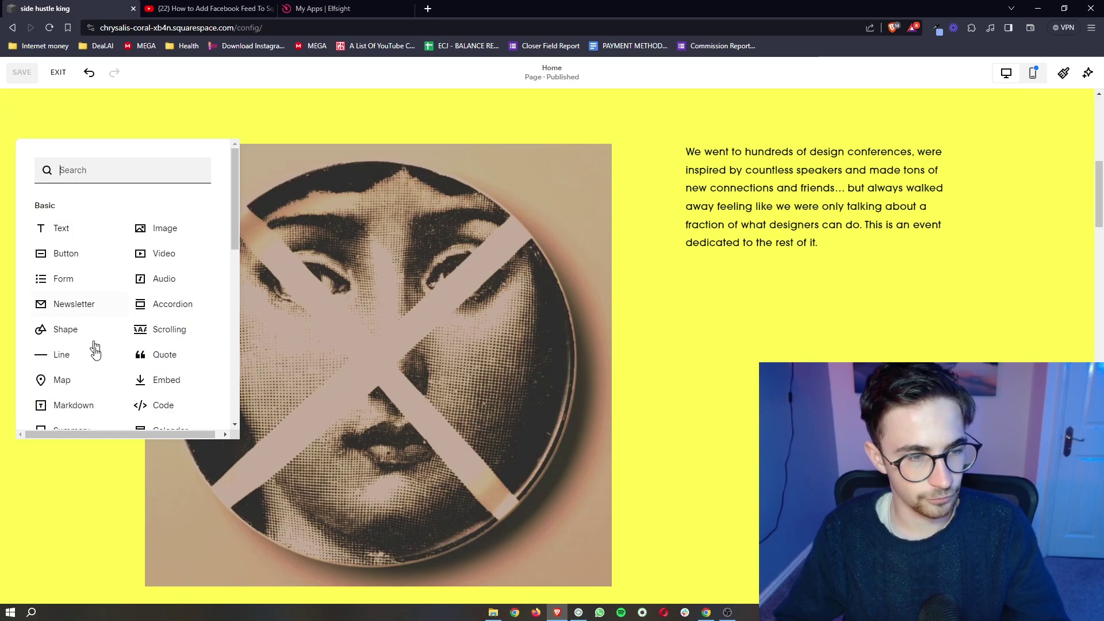
left_click(177, 405)
left_click_drag(215, 247, 501, 367)
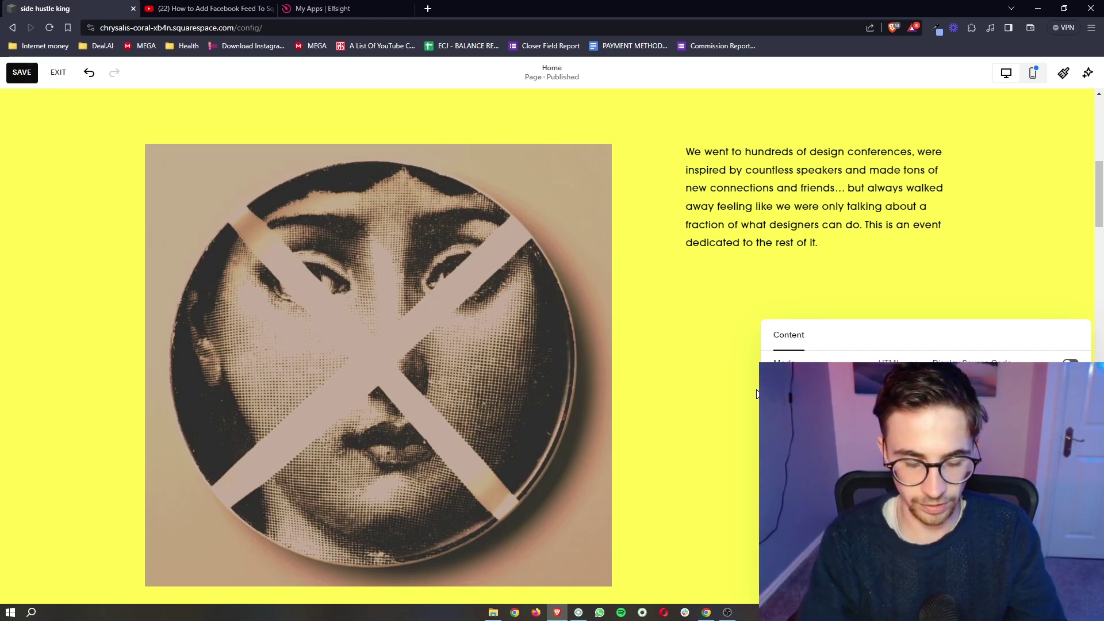
Save the page with the code block and exit the editor to the site preview
left_click(740, 381)
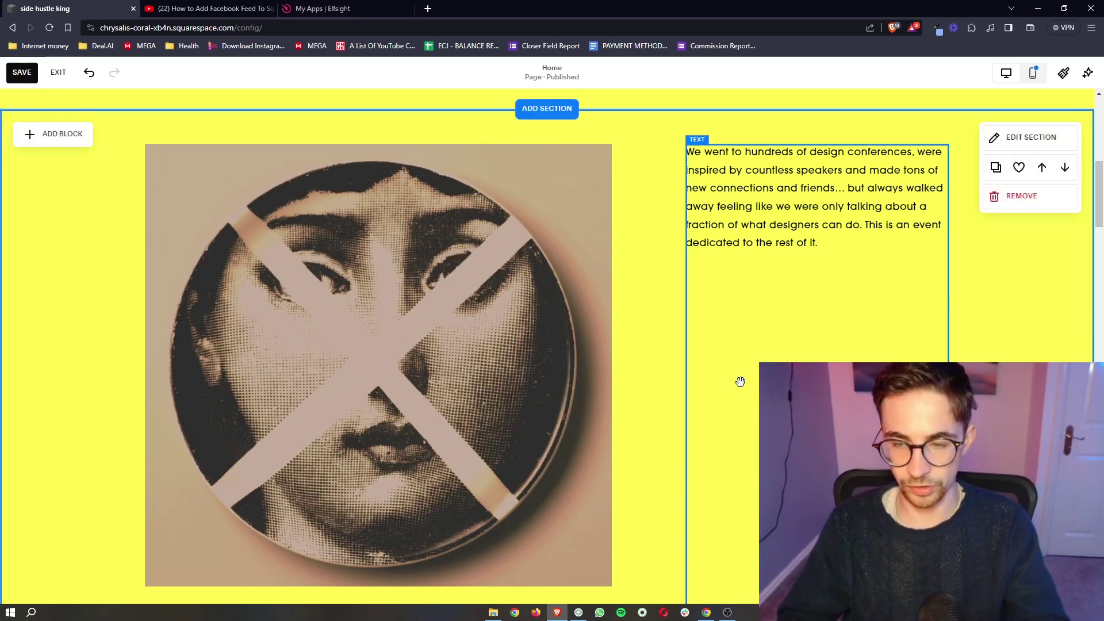
scroll(740, 381, "down", 1)
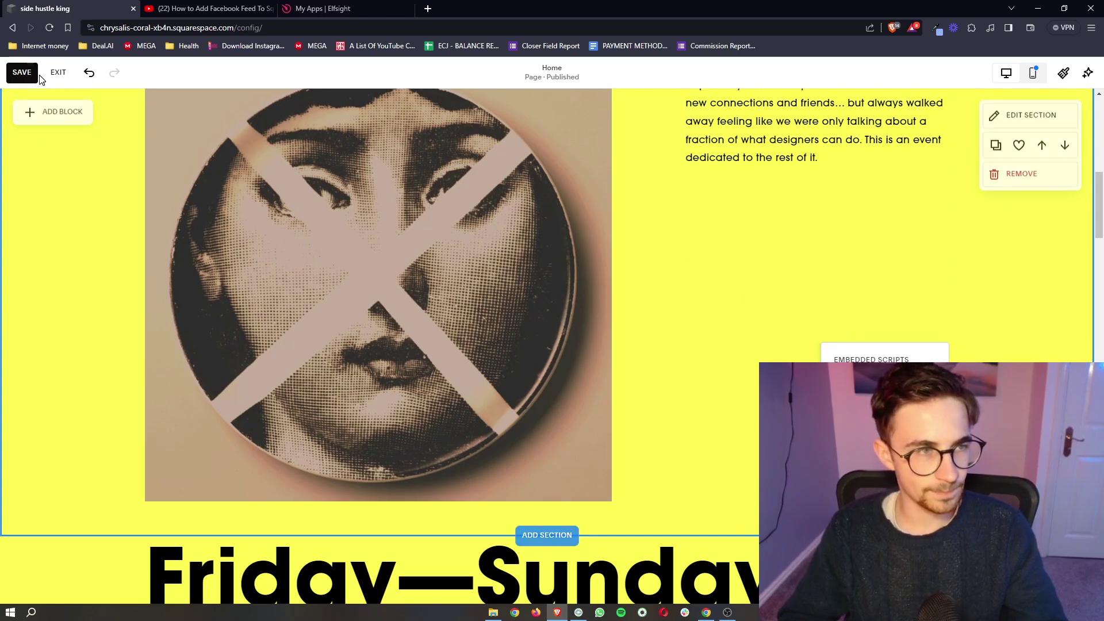
left_click(24, 73)
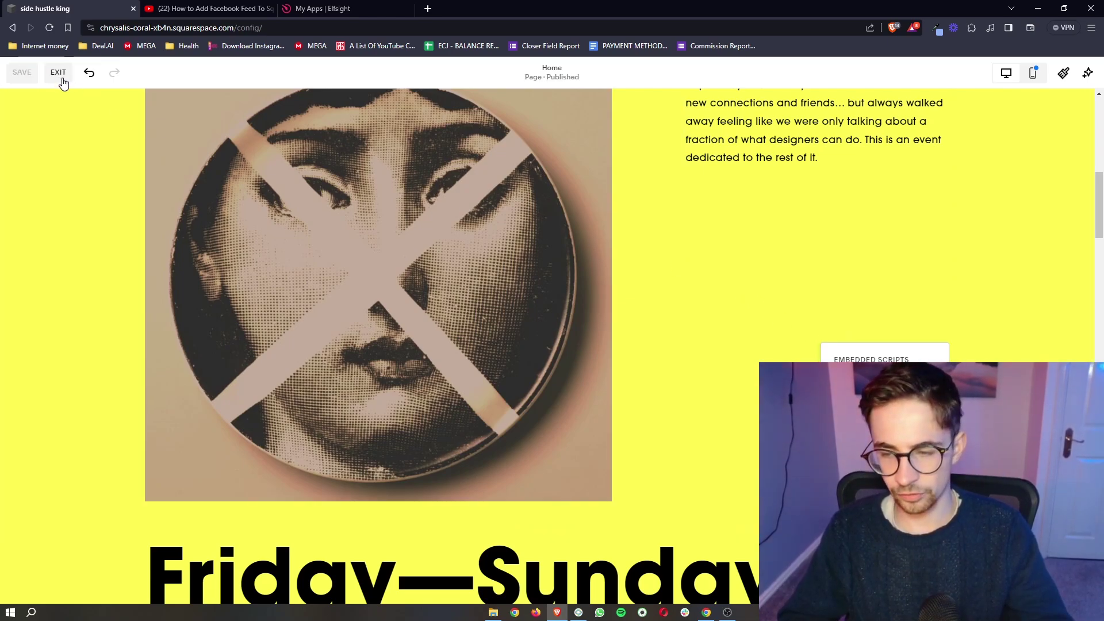
left_click(58, 74)
scroll(651, 310, "down", 3)
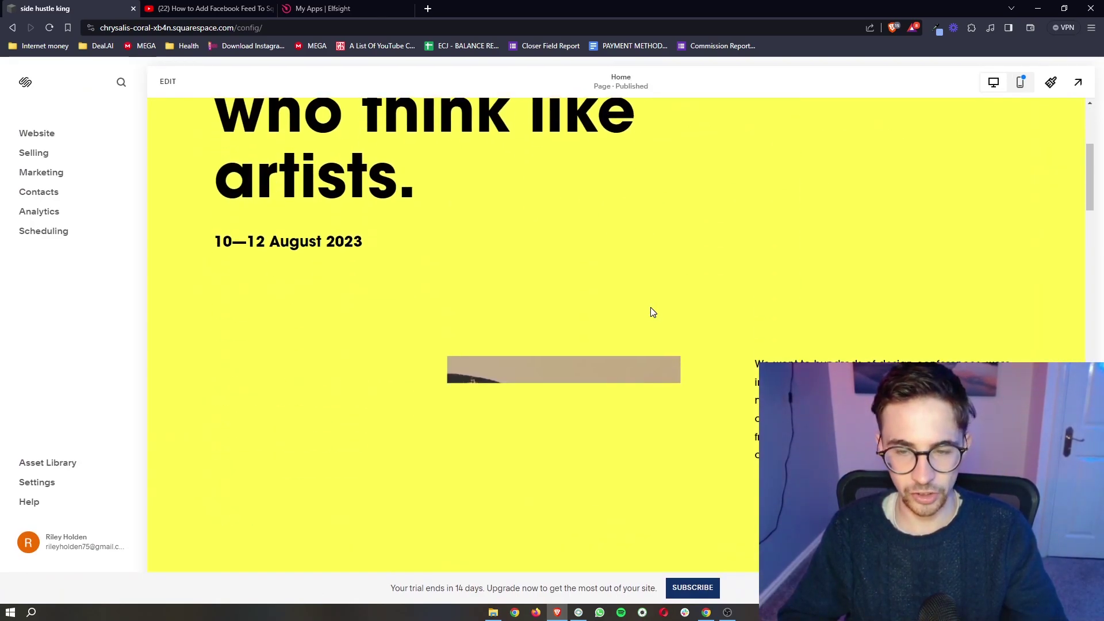
scroll(650, 308, "down", 3)
scroll(651, 310, "down", 4)
scroll(651, 308, "down", 5)
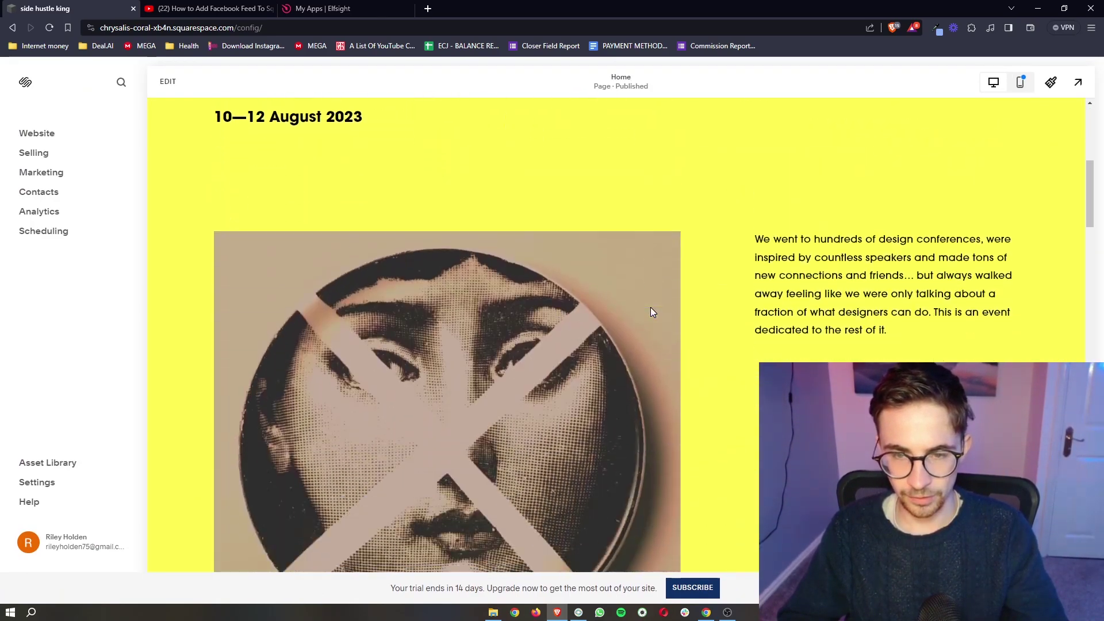
scroll(828, 274, "down", 2)
scroll(824, 277, "down", 1)
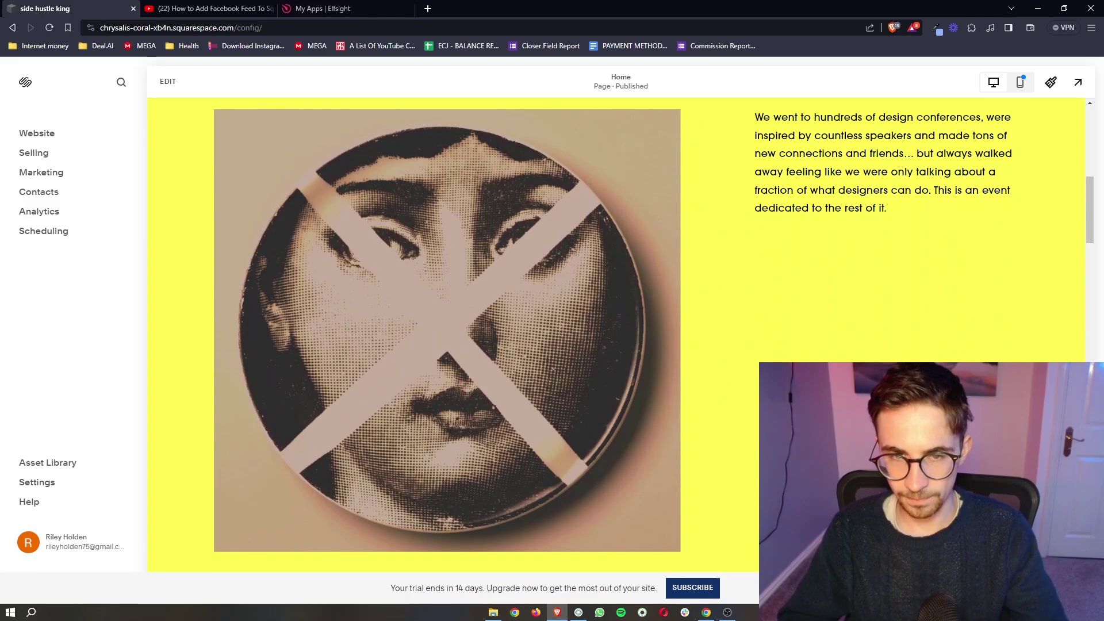
left_click(170, 81)
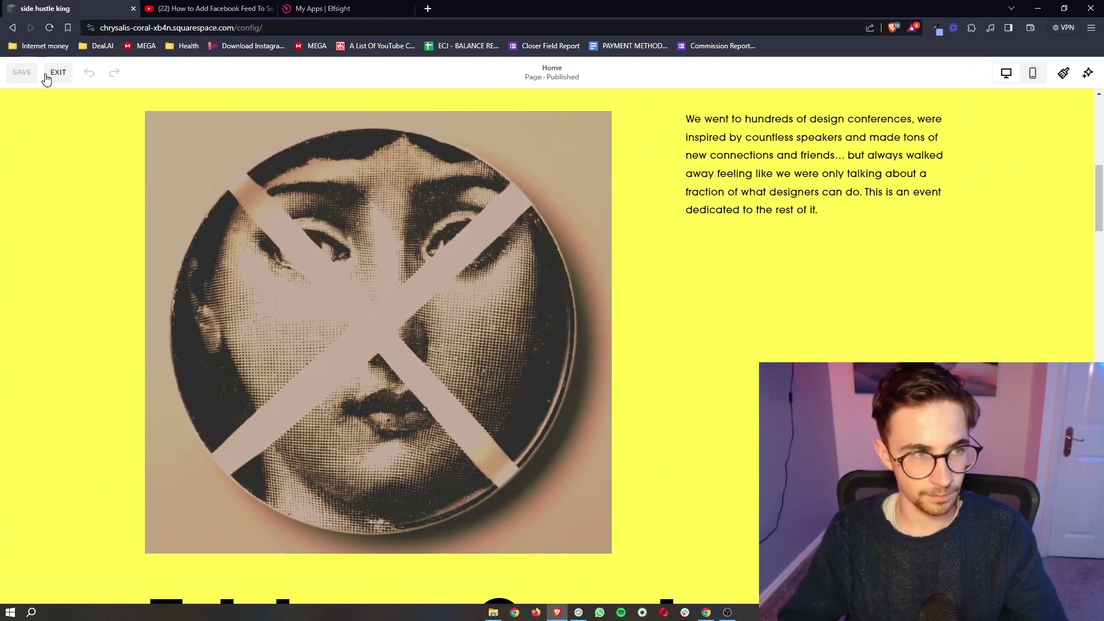
left_click(58, 73)
scroll(616, 337, "down", 5)
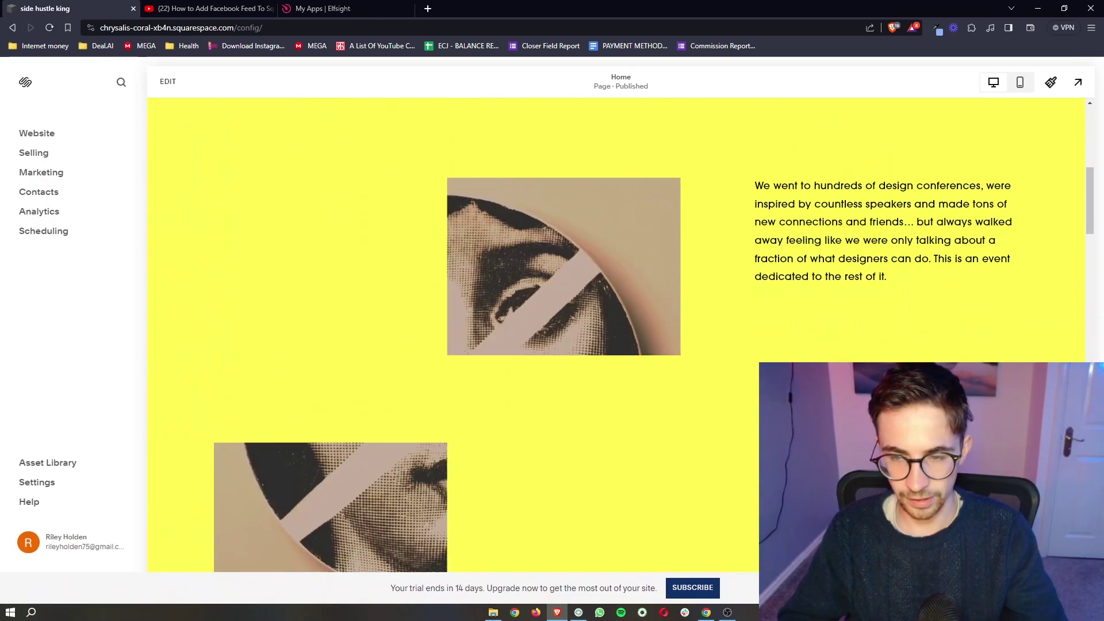
scroll(617, 336, "down", 3)
scroll(616, 337, "down", 1)
scroll(617, 337, "down", 1)
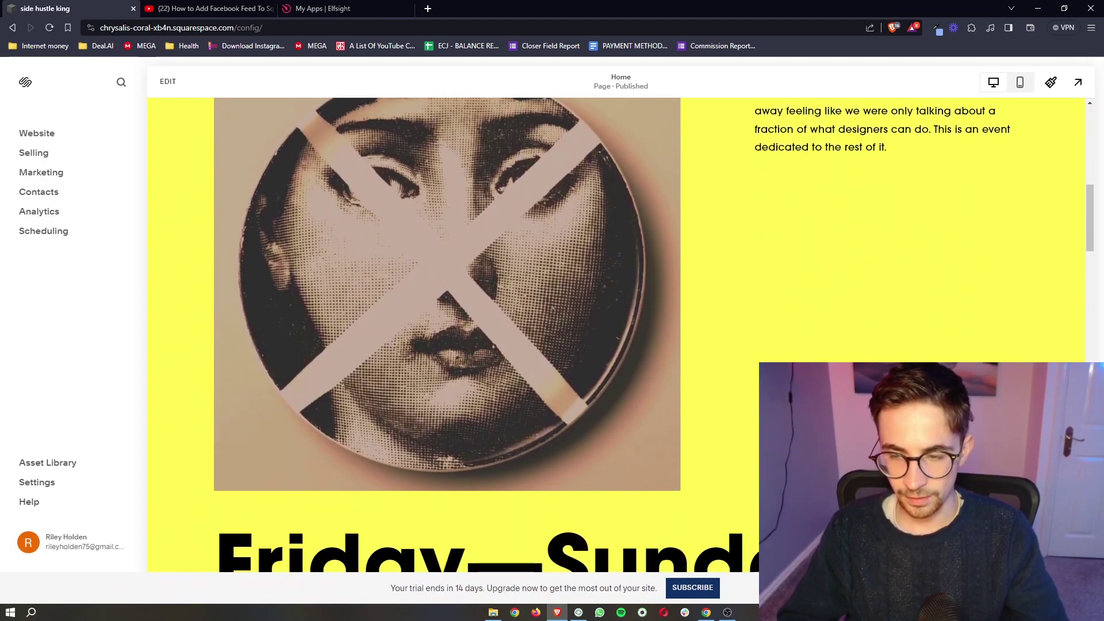